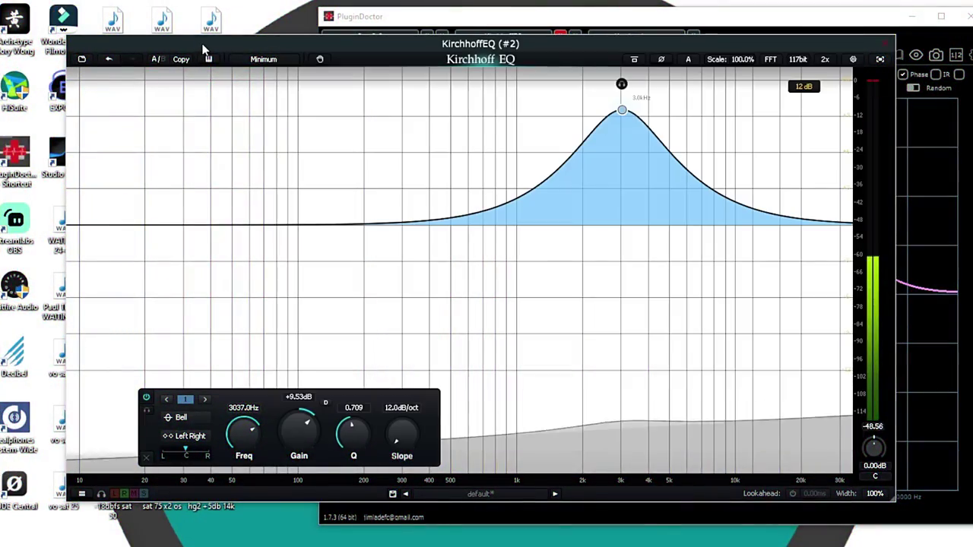
Bring the Pro-Q 3 window forward, close both equalizer windows, and centre the PluginDoctor window on the desktop
{"action": "left_click_drag", "start_coordinate": [557, 44], "coordinate": [567, 160]}
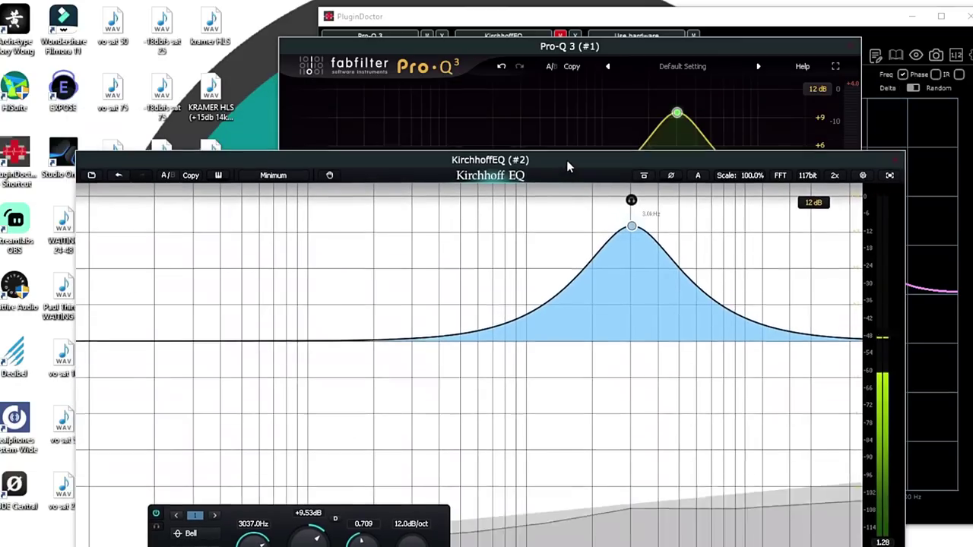
{"action": "left_click", "coordinate": [548, 50]}
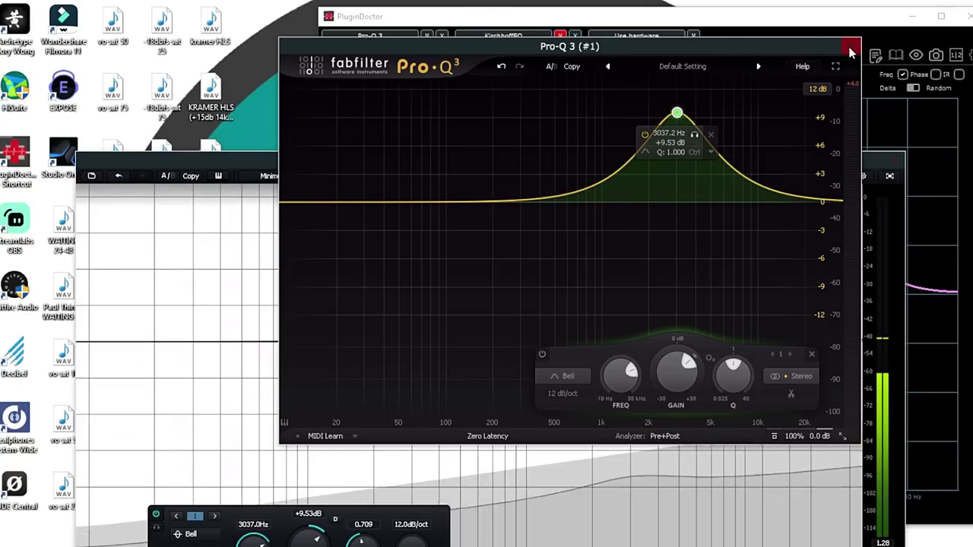
{"action": "left_click", "coordinate": [888, 160]}
{"action": "left_click", "coordinate": [891, 162]}
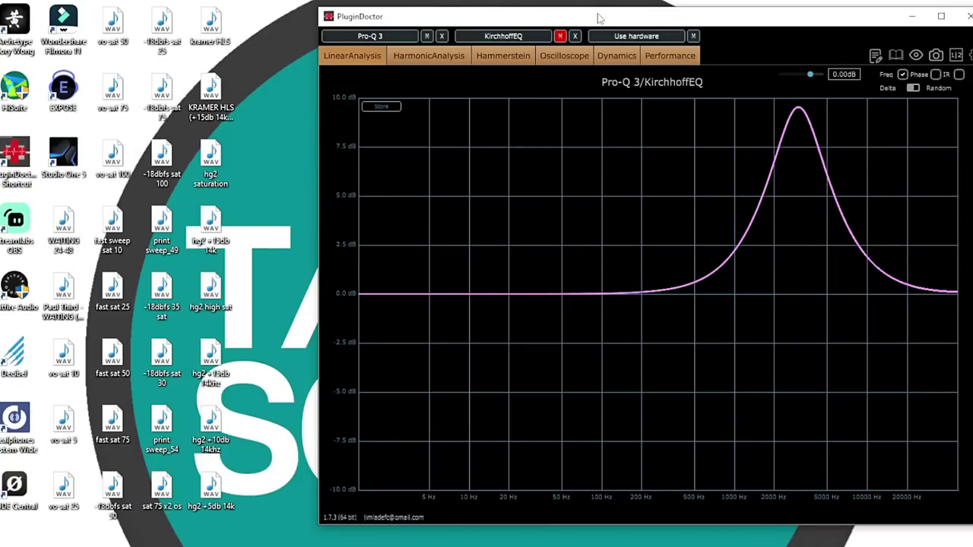
{"action": "left_click_drag", "start_coordinate": [597, 17], "coordinate": [428, 19]}
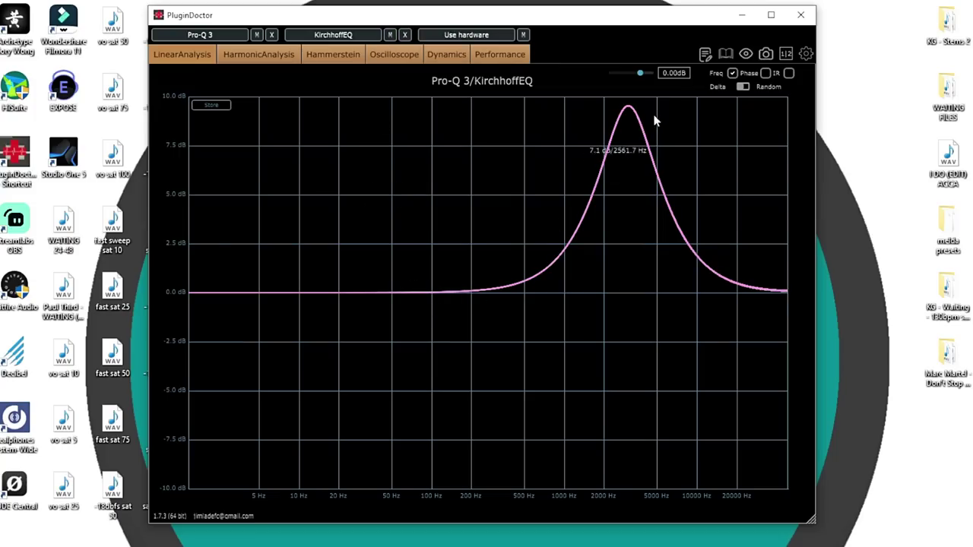
Show the phase response in PluginDoctor and set both Kirchhoff EQ and Pro-Q 3 to linear phase
{"action": "left_click", "coordinate": [764, 74]}
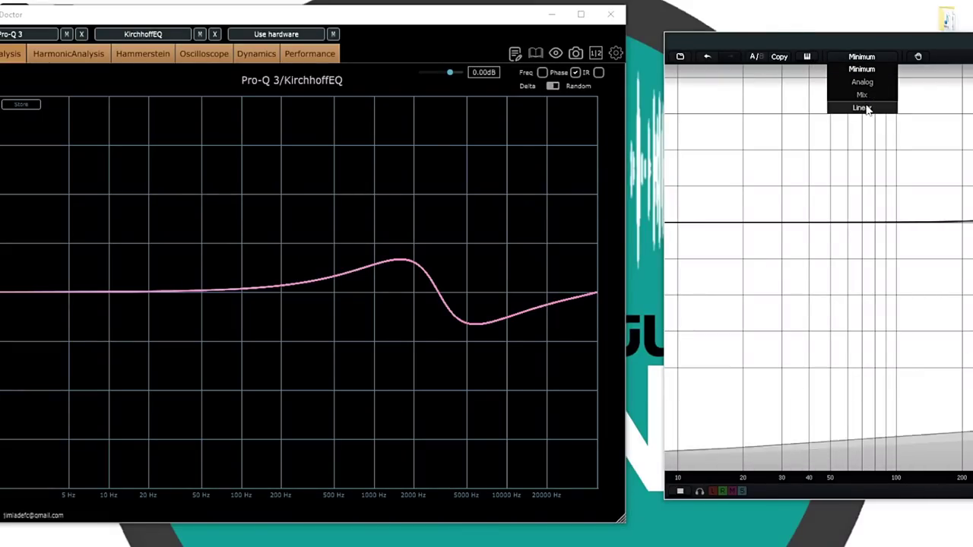
{"action": "left_click", "coordinate": [864, 108]}
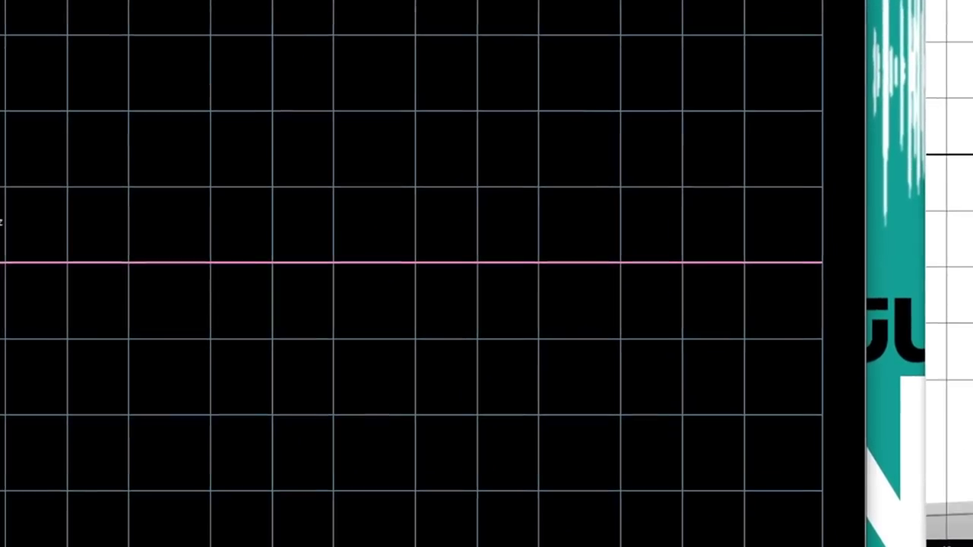
{"action": "left_click", "coordinate": [897, 439]}
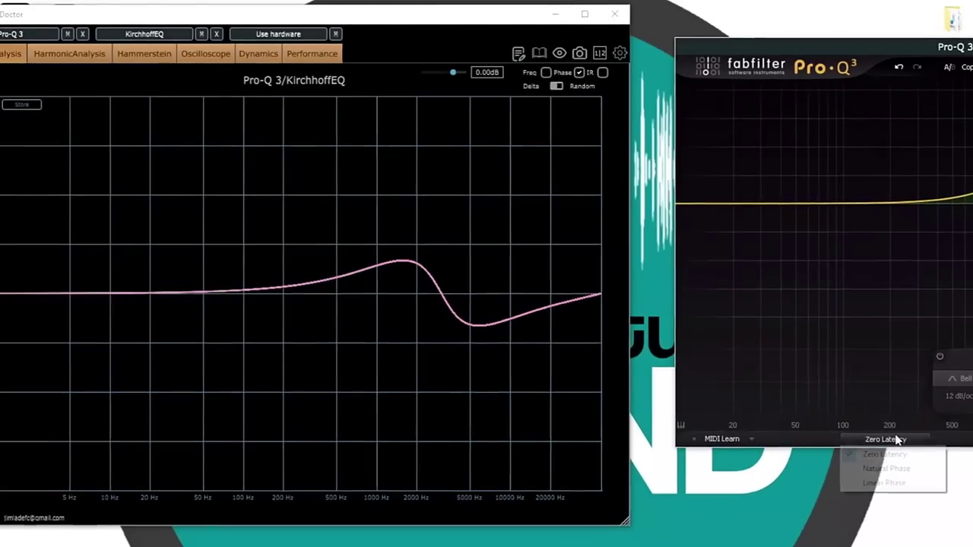
{"action": "left_click", "coordinate": [887, 483]}
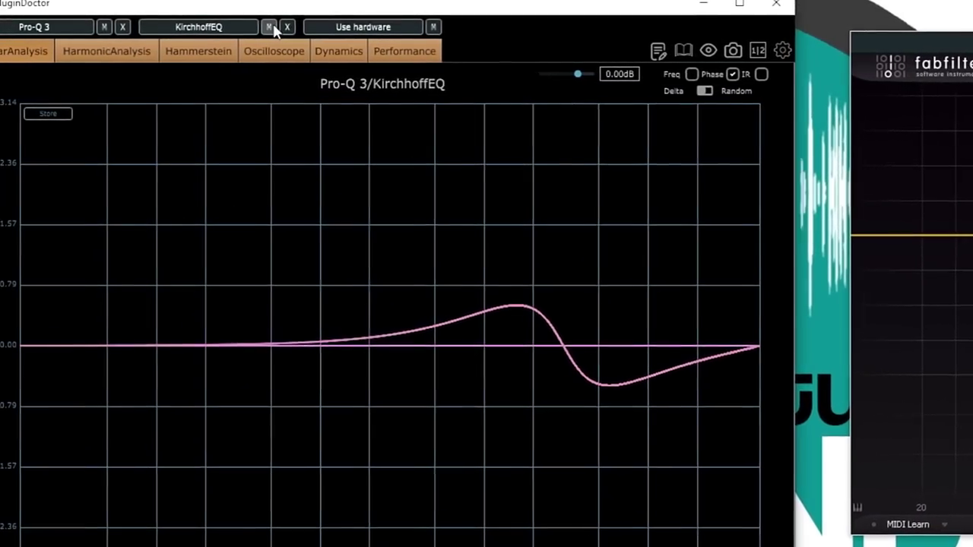
Toggle KirchhoffEQ's mute on and off to compare the two equalizers' phase curves
{"action": "left_click", "coordinate": [270, 27]}
{"action": "left_click", "coordinate": [271, 27]}
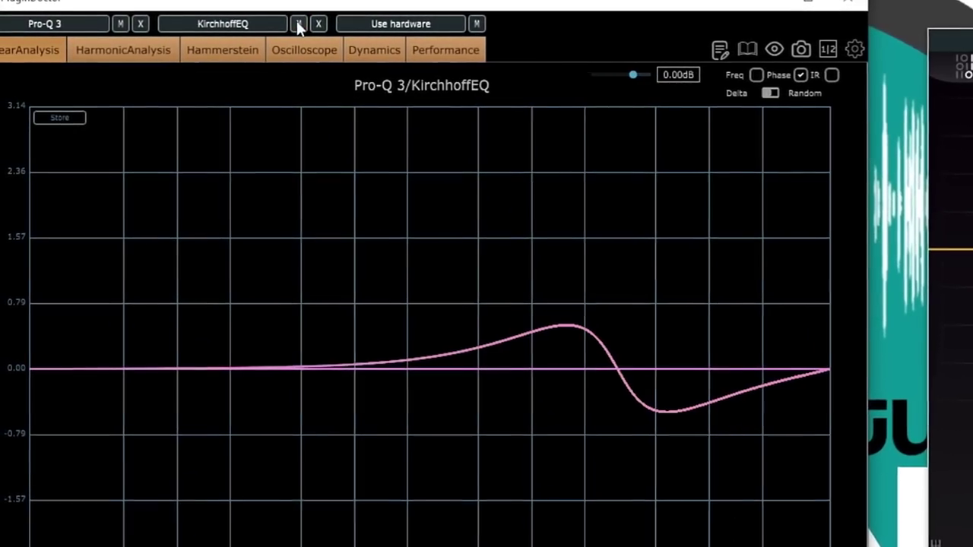
{"action": "left_click", "coordinate": [299, 24]}
{"action": "left_click", "coordinate": [299, 23]}
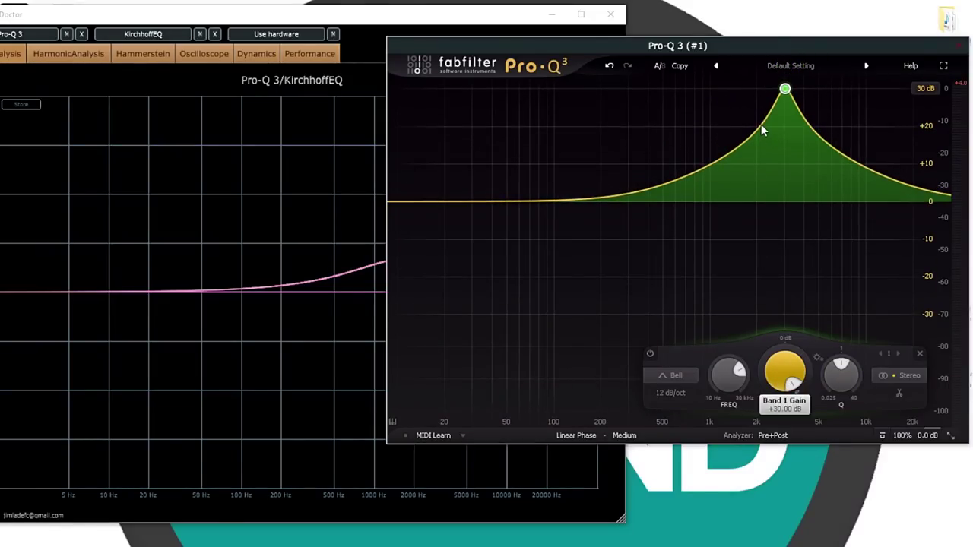
Move the Pro-Q 3 window beside the analyzer and sweep its bell gain down to about -9 dB and back into a boost
{"action": "left_click_drag", "start_coordinate": [462, 44], "coordinate": [835, 25]}
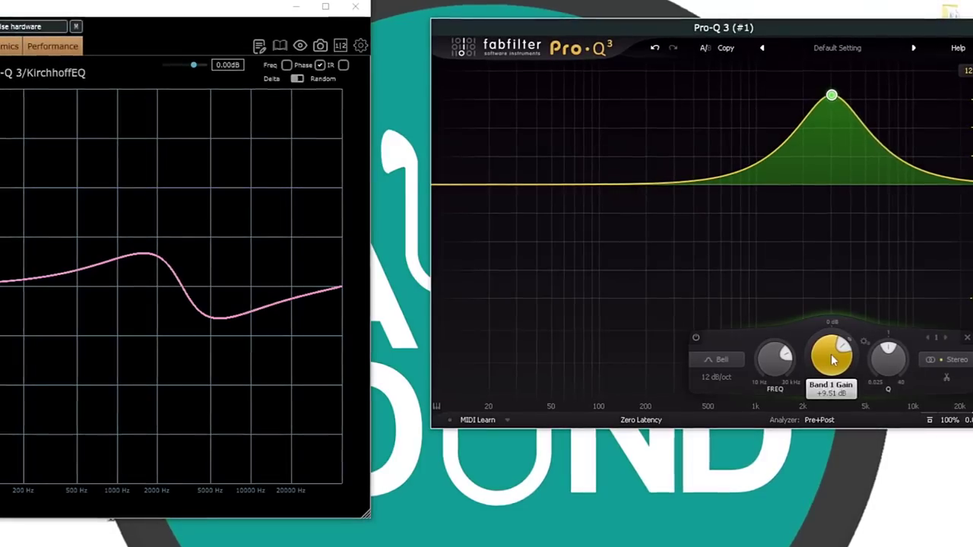
{"action": "left_click_drag", "start_coordinate": [831, 354], "coordinate": [814, 546]}
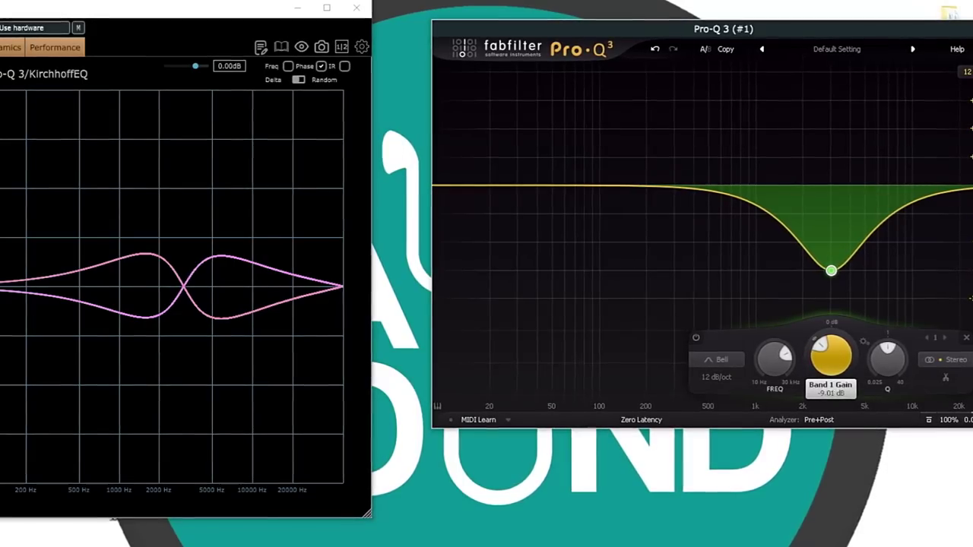
{"action": "left_click_drag", "start_coordinate": [814, 546], "coordinate": [814, 546]}
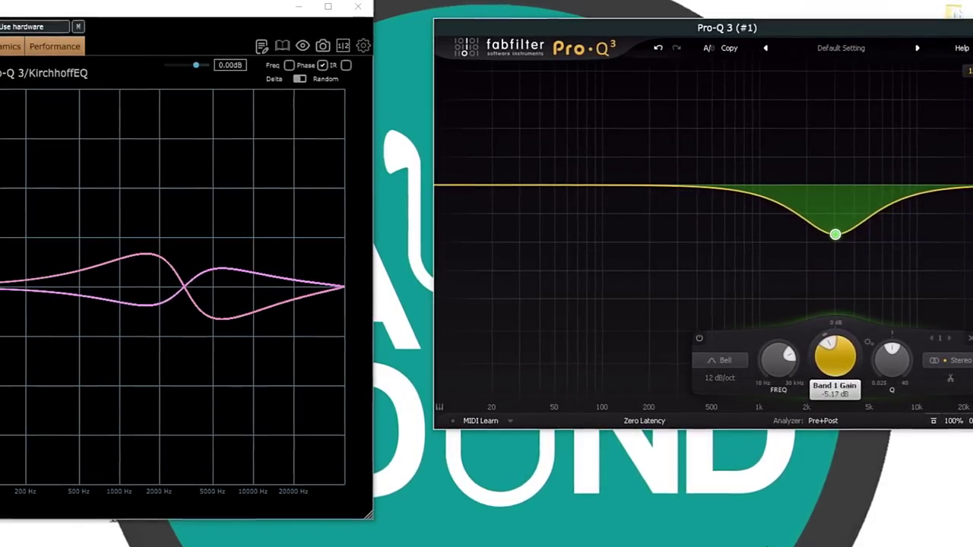
{"action": "left_click_drag", "start_coordinate": [788, 514], "coordinate": [813, 476]}
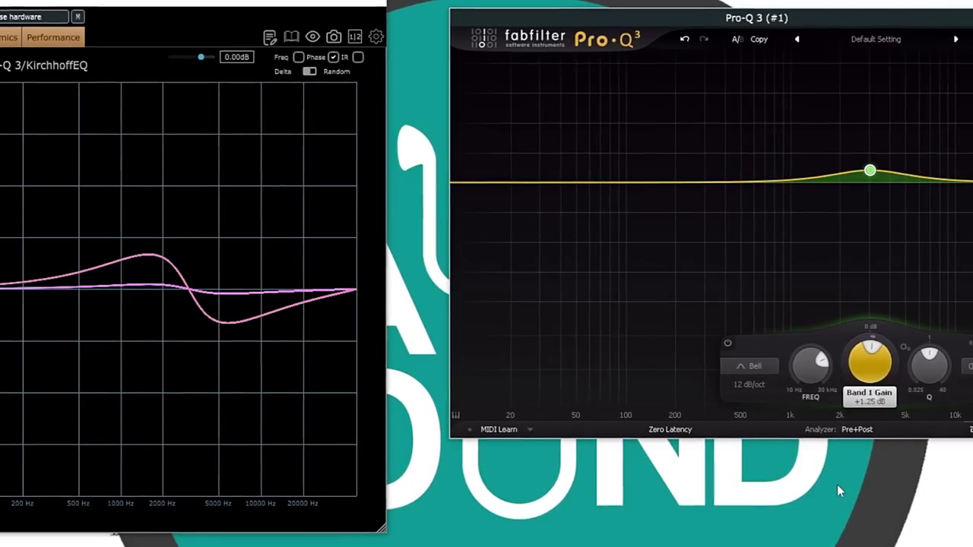
{"action": "left_click_drag", "start_coordinate": [840, 485], "coordinate": [948, 319]}
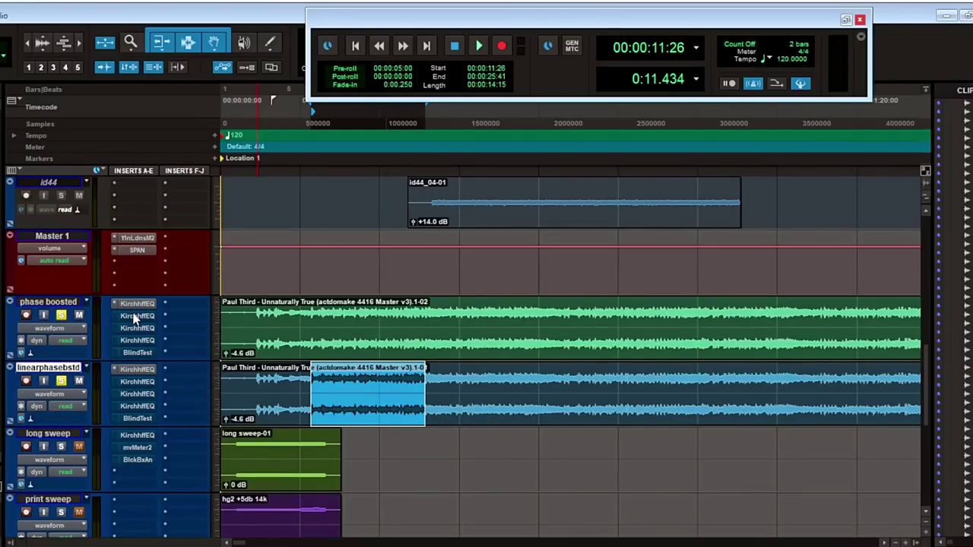
Switch to Pro Tools and inspect the Kirchhoff EQ inserts on the phase boosted track and the first one on linearphasebstd
{"action": "left_click", "coordinate": [134, 316]}
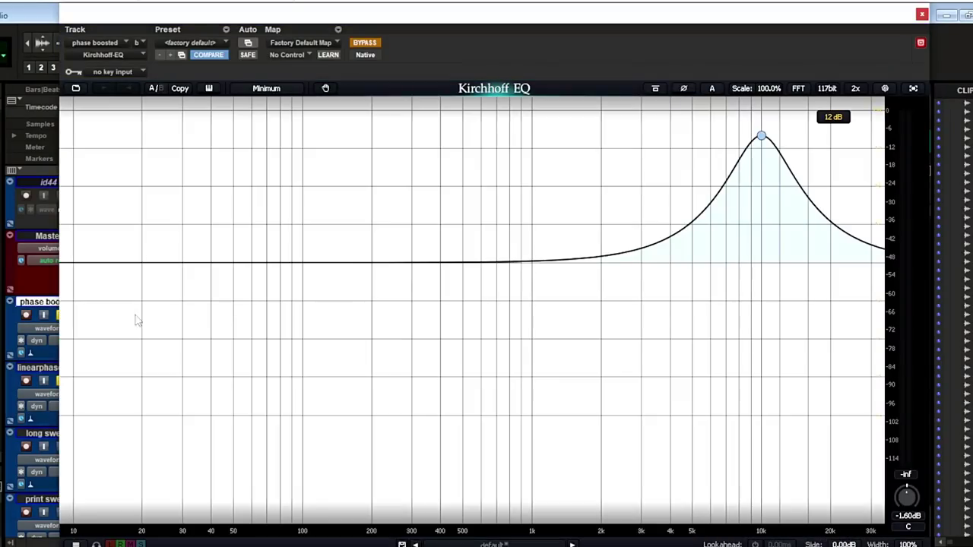
{"action": "left_click", "coordinate": [920, 15]}
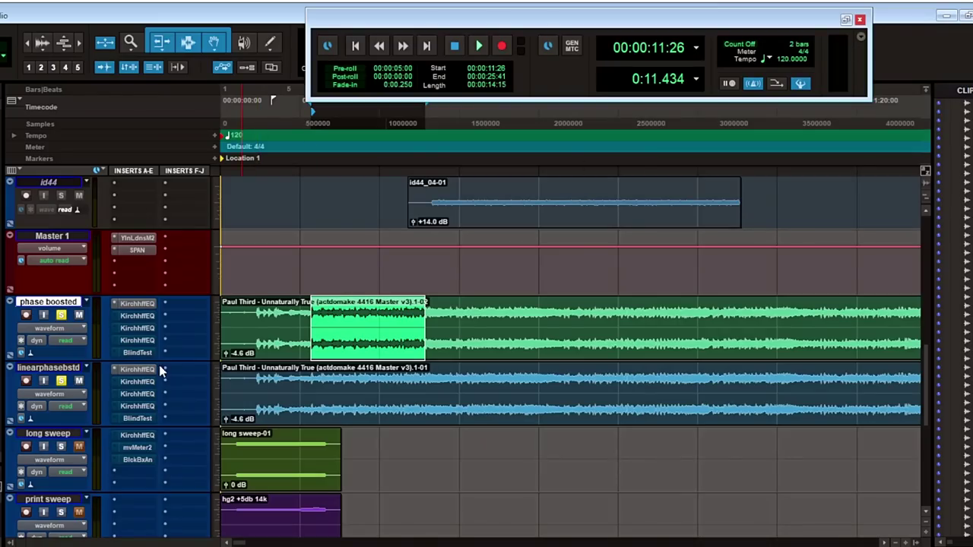
{"action": "left_click", "coordinate": [139, 328]}
{"action": "left_click", "coordinate": [921, 16]}
{"action": "left_click", "coordinate": [144, 340]}
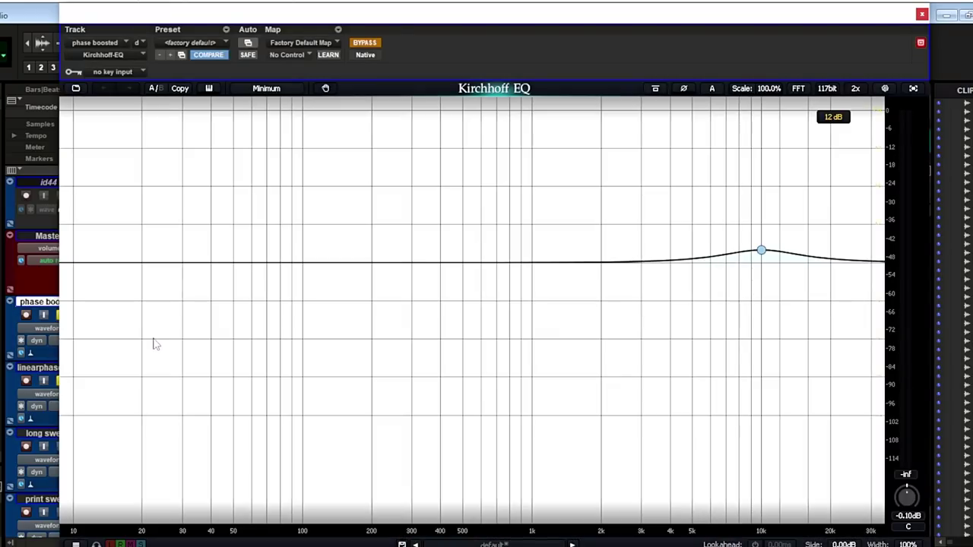
{"action": "left_click", "coordinate": [921, 16]}
{"action": "left_click", "coordinate": [131, 305]}
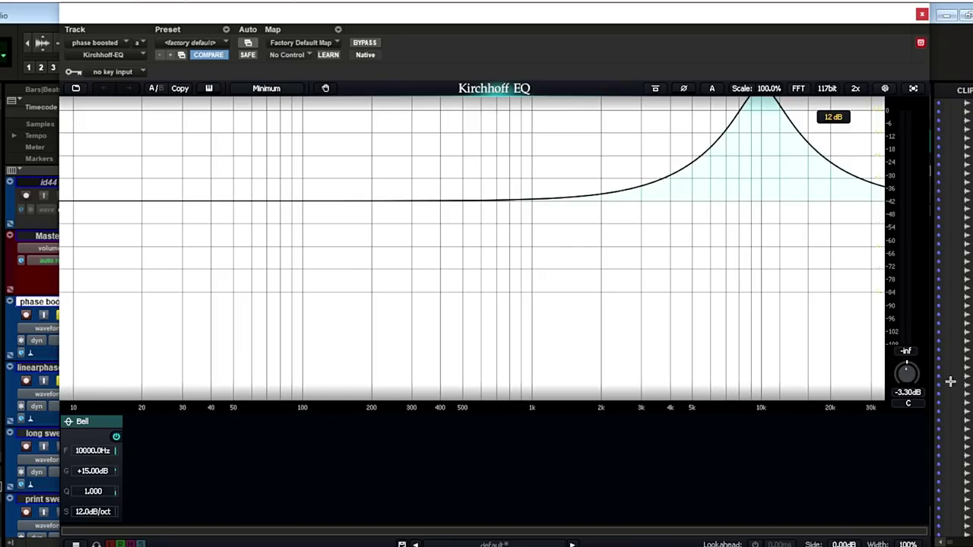
{"action": "left_click", "coordinate": [921, 15]}
{"action": "left_click", "coordinate": [135, 370]}
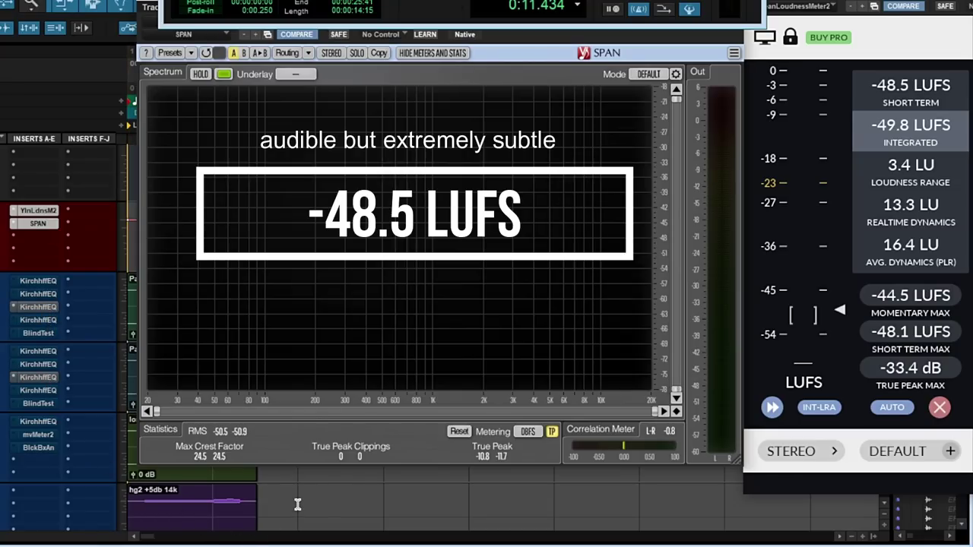
Play the selected passage through the third, second and first Kirchhoff EQ insert pairs to measure each phase difference's loudness
{"action": "key", "text": "space"}
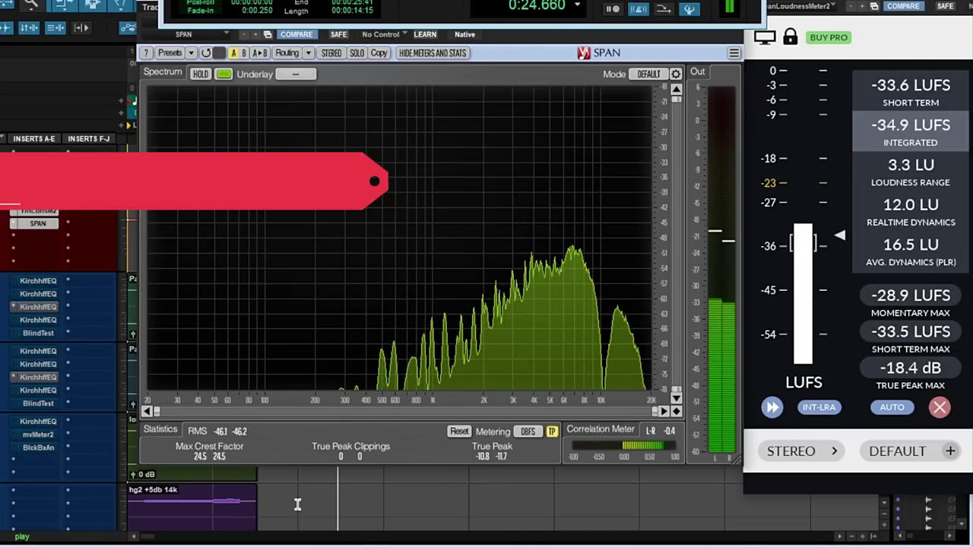
{"action": "key", "text": "space"}
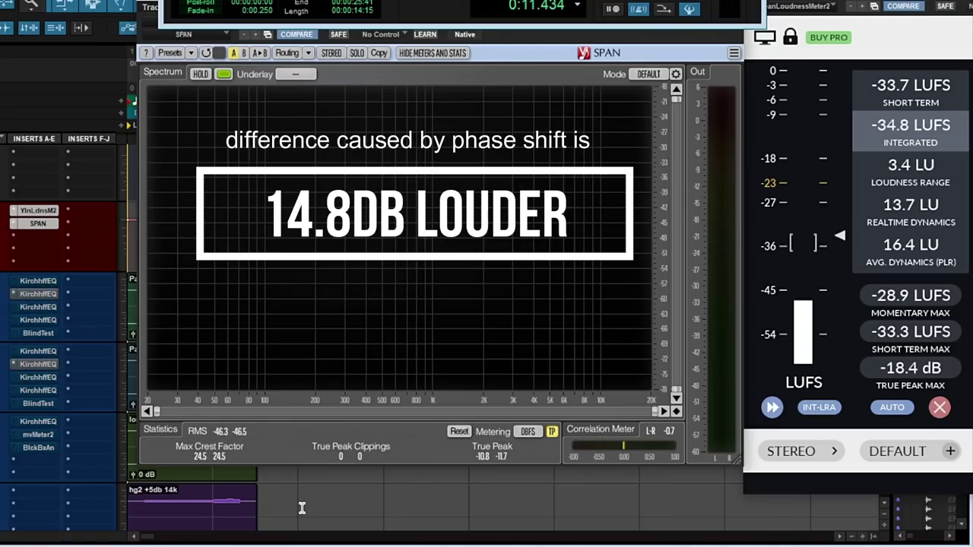
{"action": "key", "text": "space"}
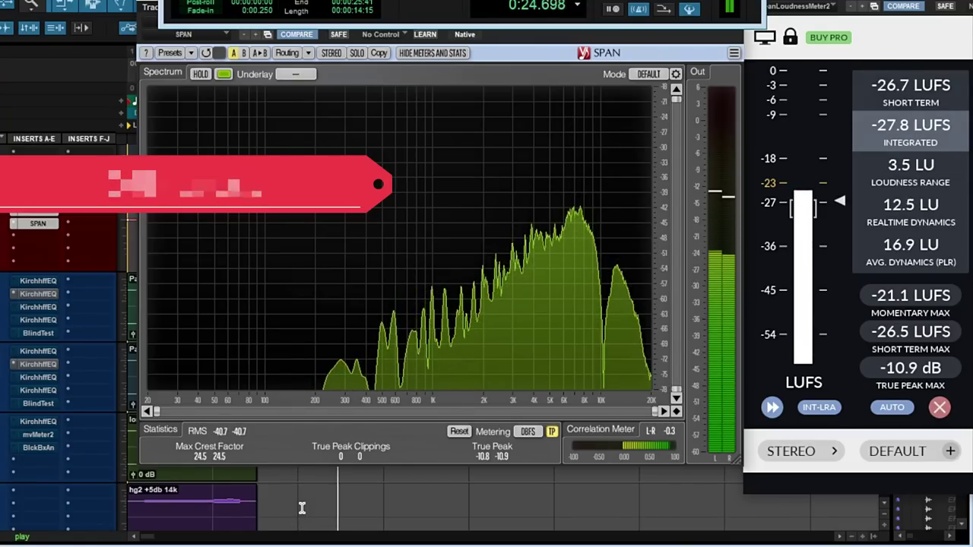
{"action": "key", "text": "space"}
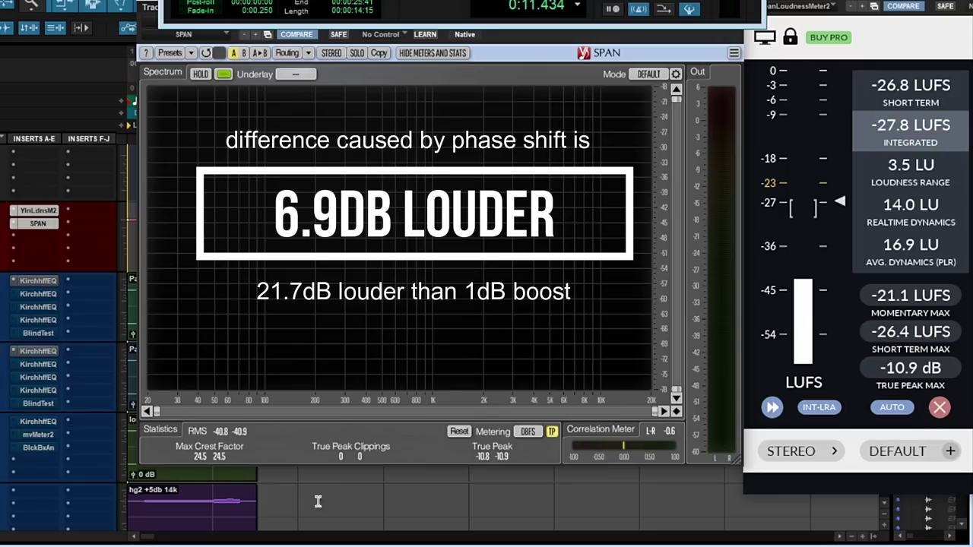
{"action": "key", "text": "space"}
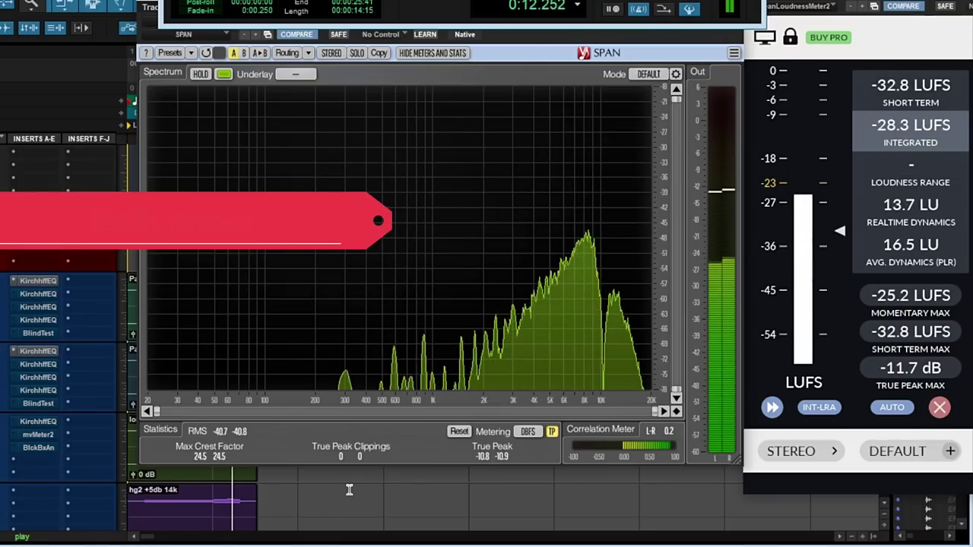